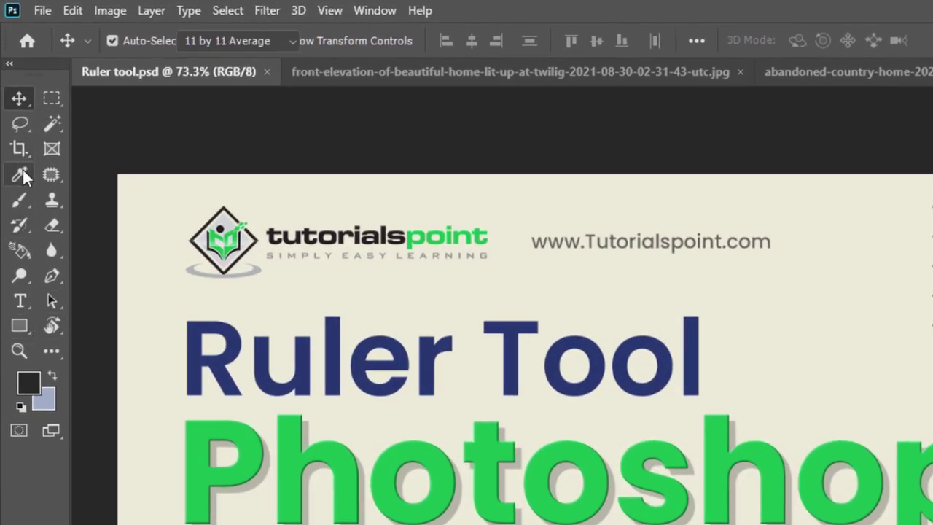
- Make the Ruler Tool active from the Eyedropper group, via the flyout and by cycling with Shift+I
click(22, 175)
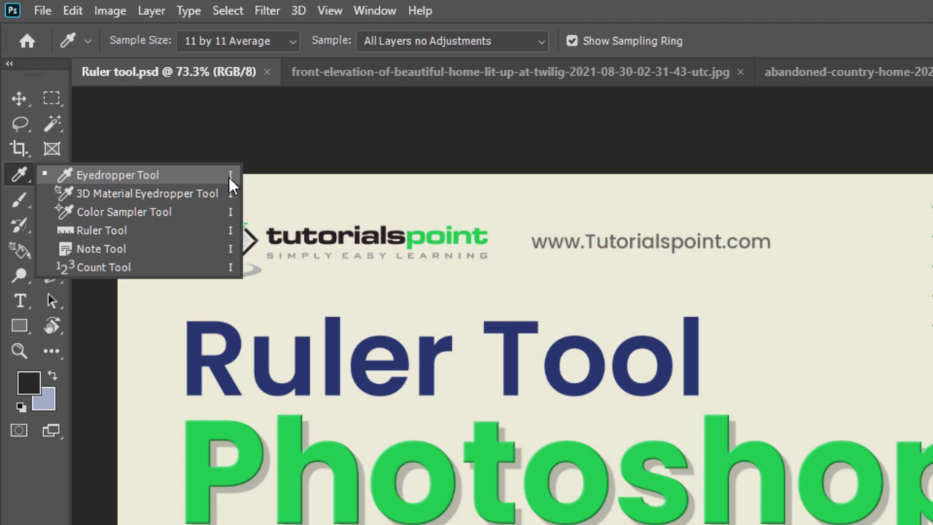
click(134, 232)
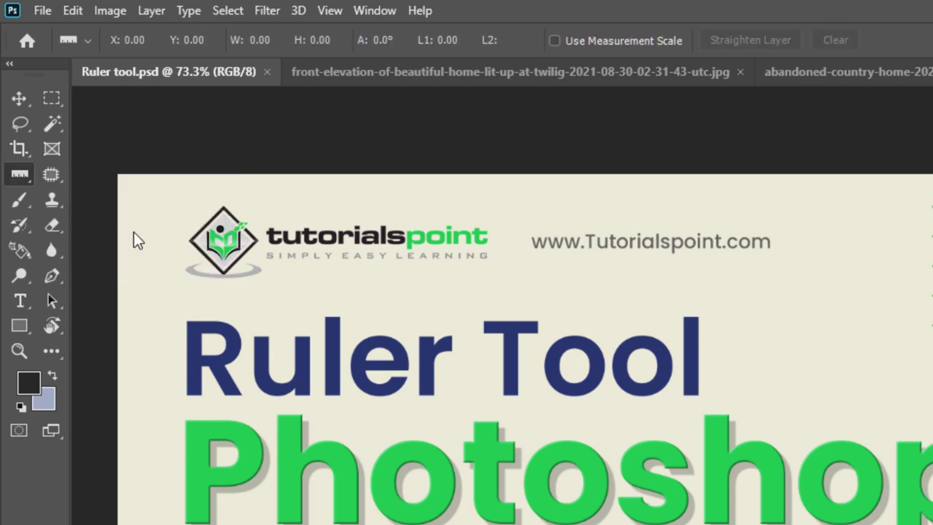
right_click(25, 182)
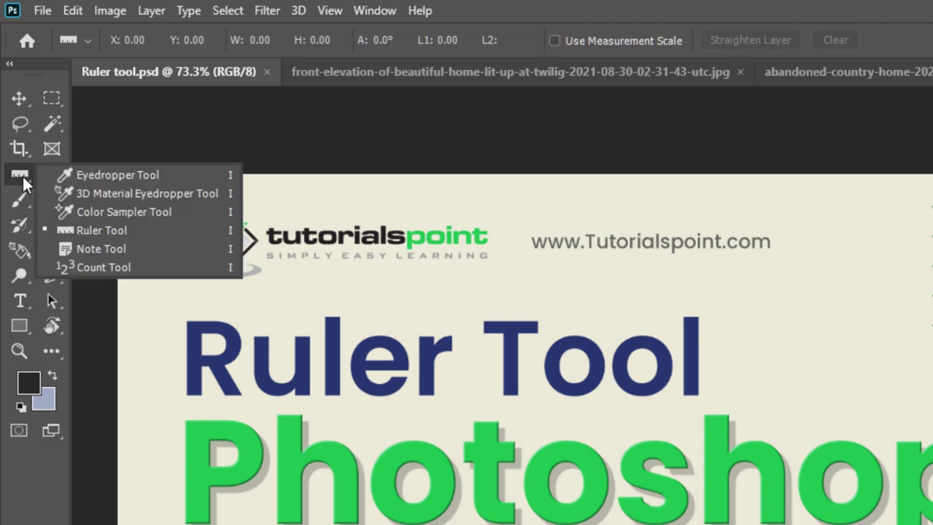
click(80, 177)
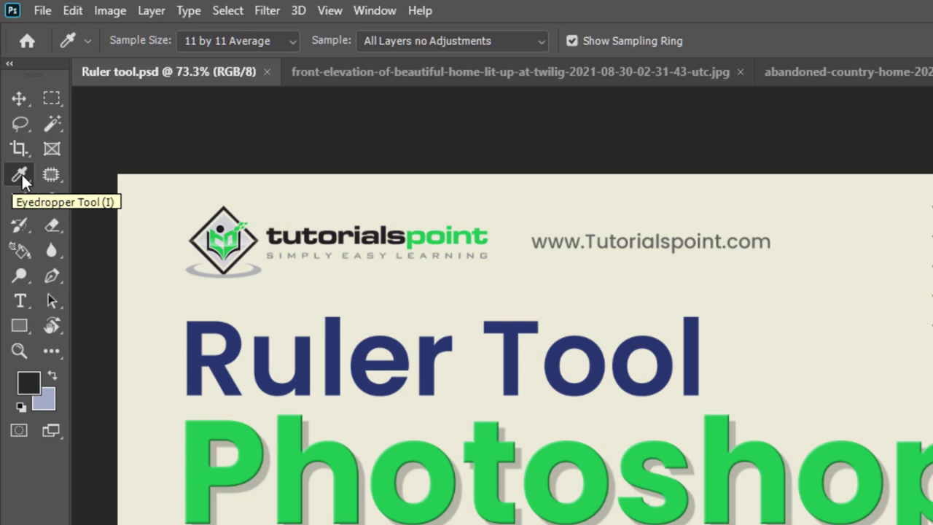
key(shift+i)
key(shift+i)
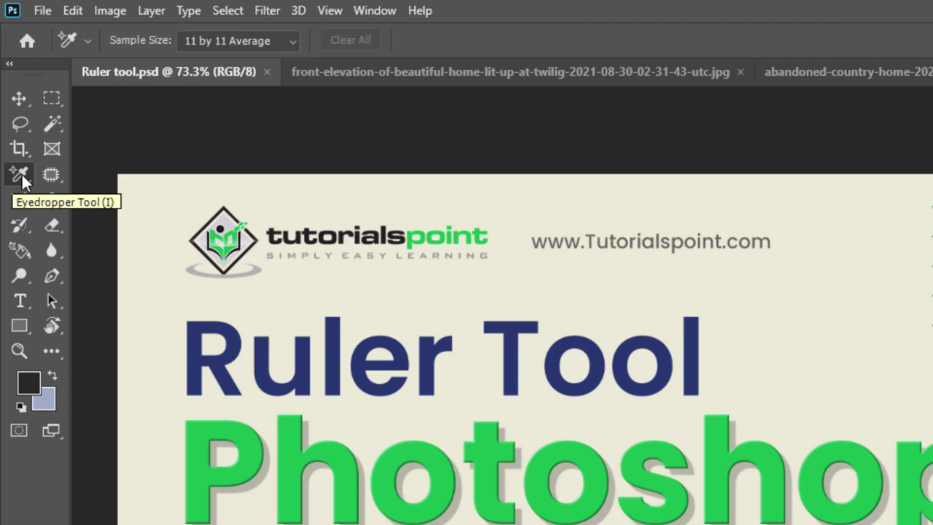
key(shift+i)
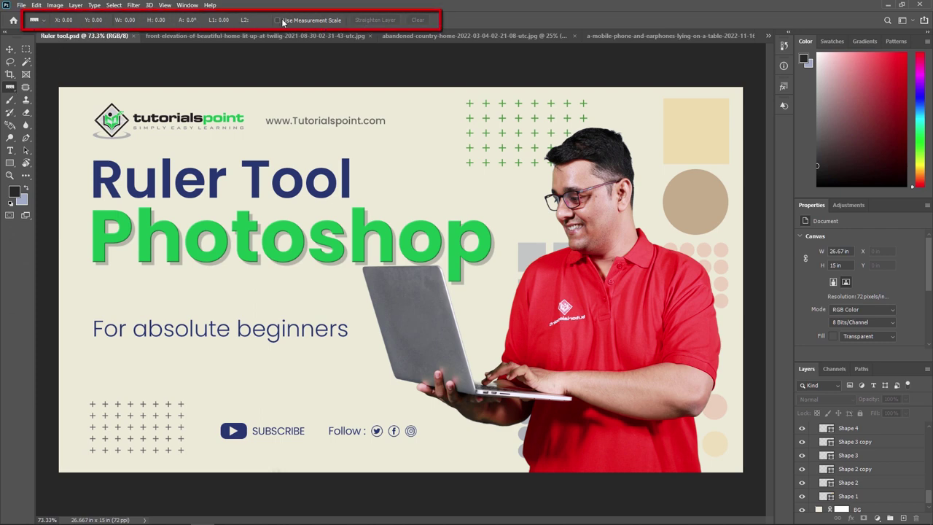
- Zoom into the house photo and draw a ruler line across the sky, reading 0.6°
click(255, 36)
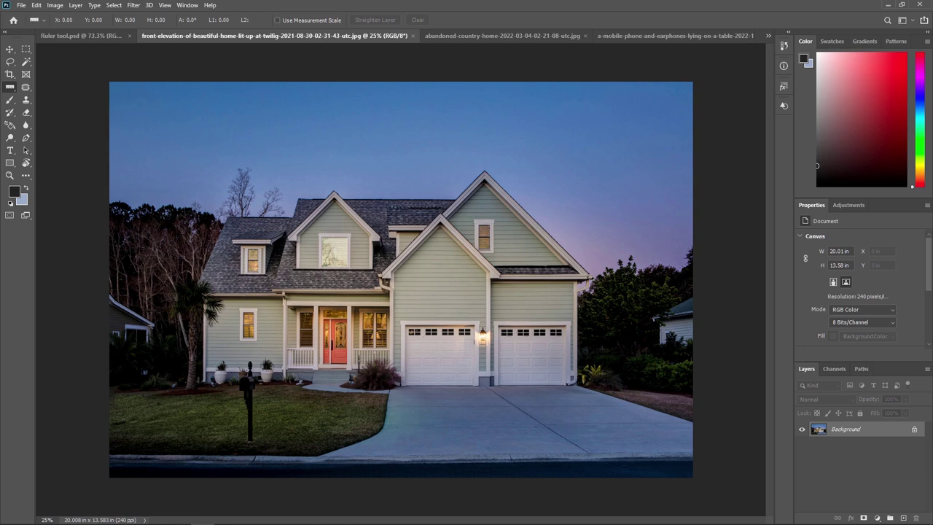
scroll(423, 275, up, 1)
scroll(440, 279, up, 1)
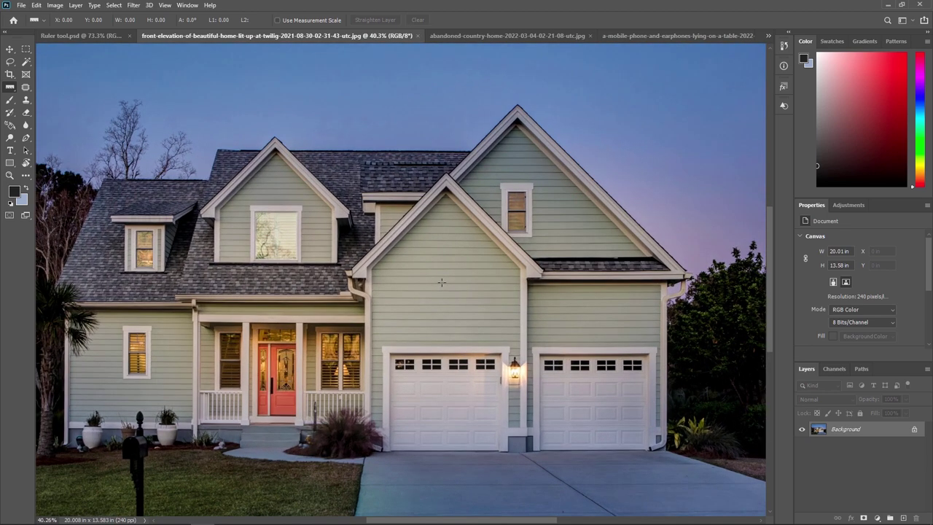
right_click(9, 91)
click(65, 115)
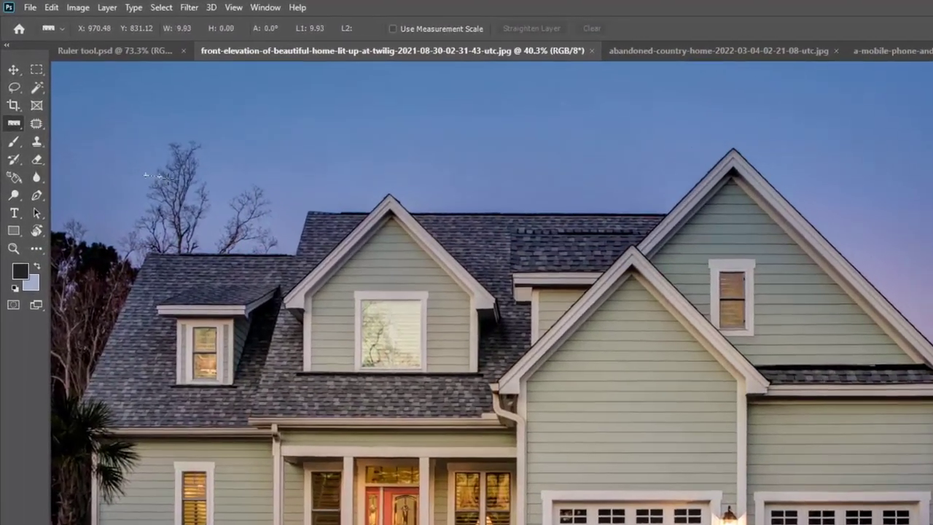
drag(102, 123, 251, 124)
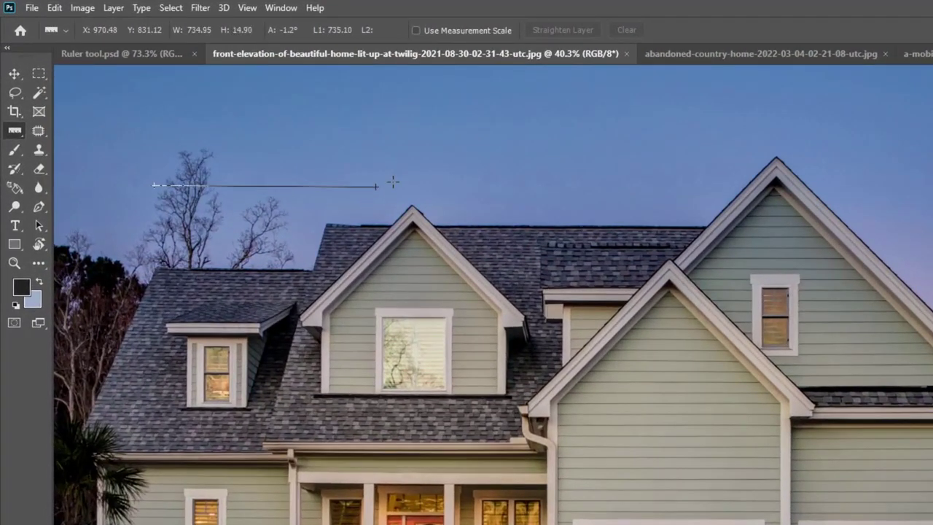
drag(392, 182, 748, 179)
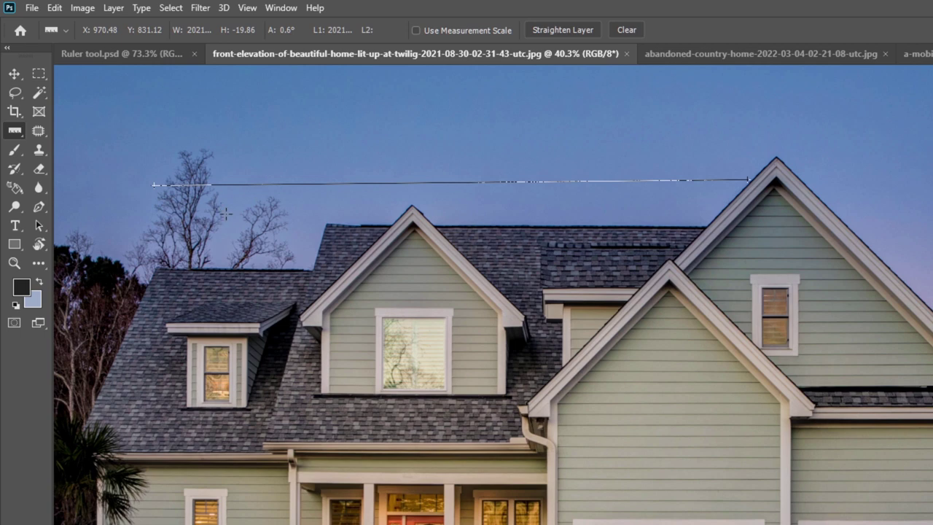
- Clear the sky line, zoom and pan to the gables, then measure the roof ridge at 0.0° (length 919.07)
click(627, 31)
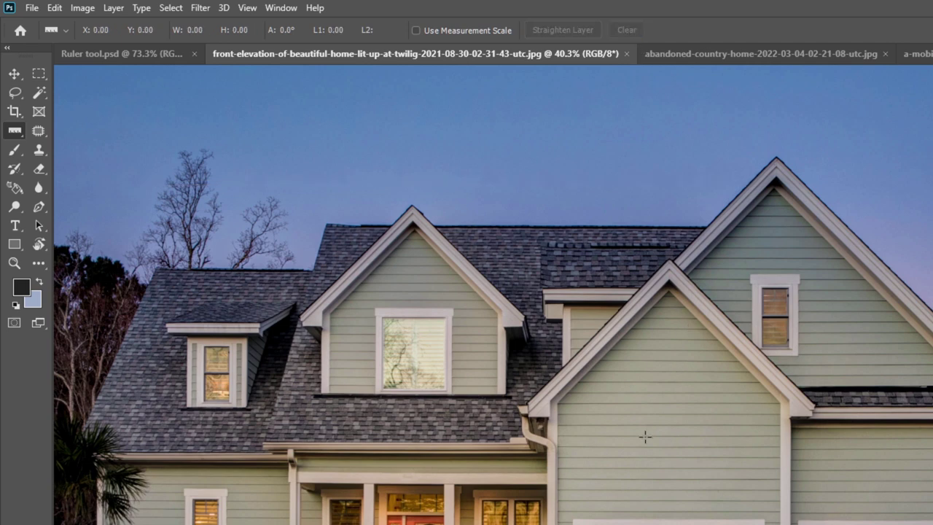
scroll(365, 306, up, 5)
drag(412, 294, 314, 259)
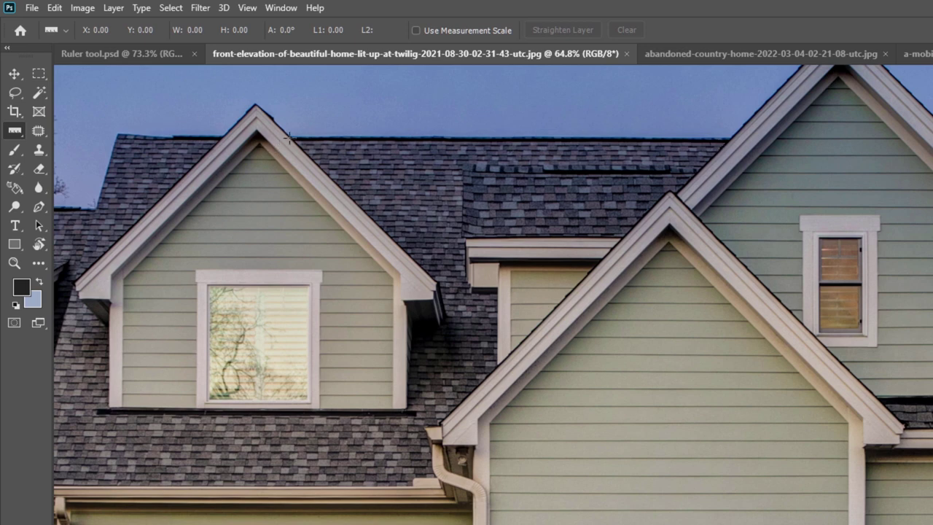
drag(294, 136, 730, 154)
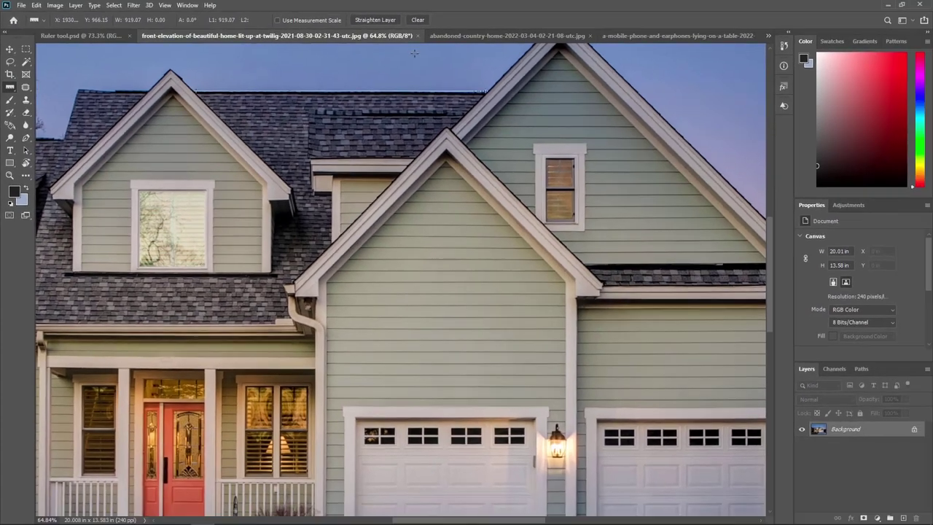
- Clear the previous line, bring the porch into view and measure a vertical height beside the red door
click(419, 20)
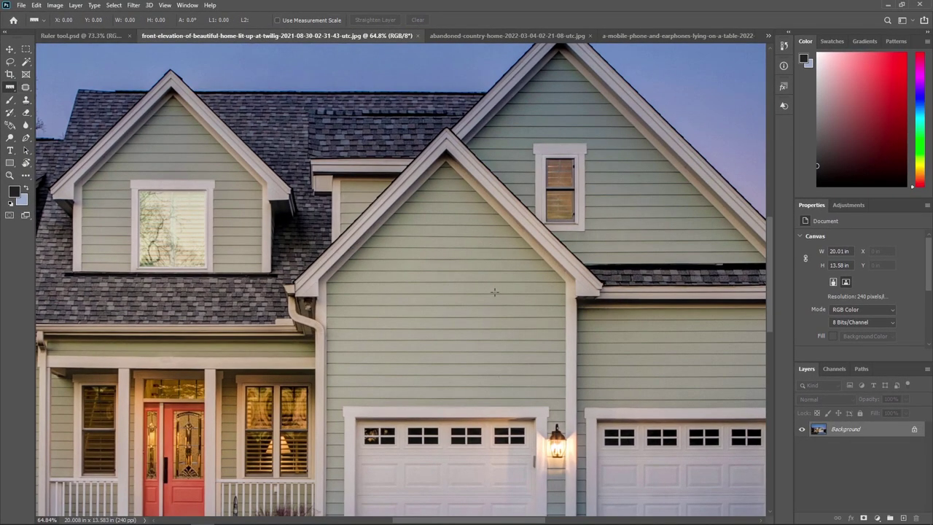
drag(494, 292, 696, 229)
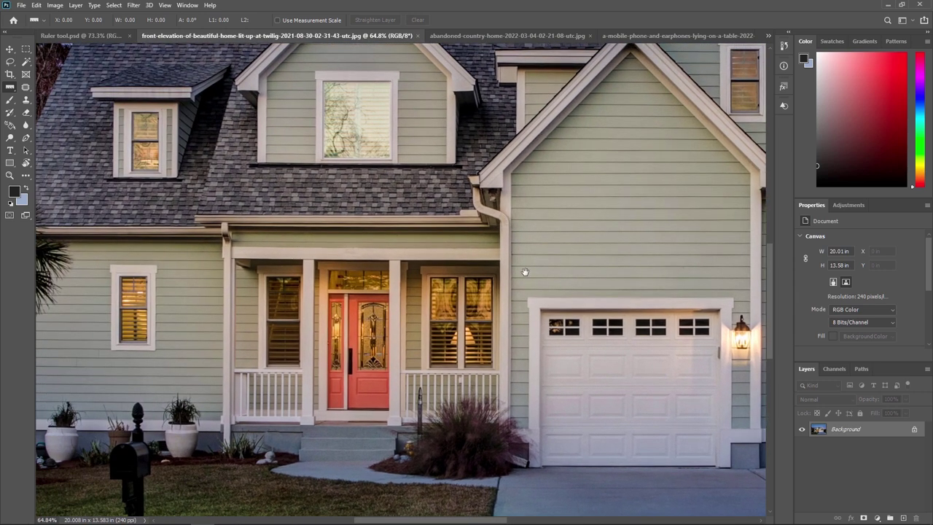
mouse_move(329, 271)
mouse_down()
mouse_move(328, 416)
mouse_move(237, 406)
mouse_move(328, 412)
mouse_up()
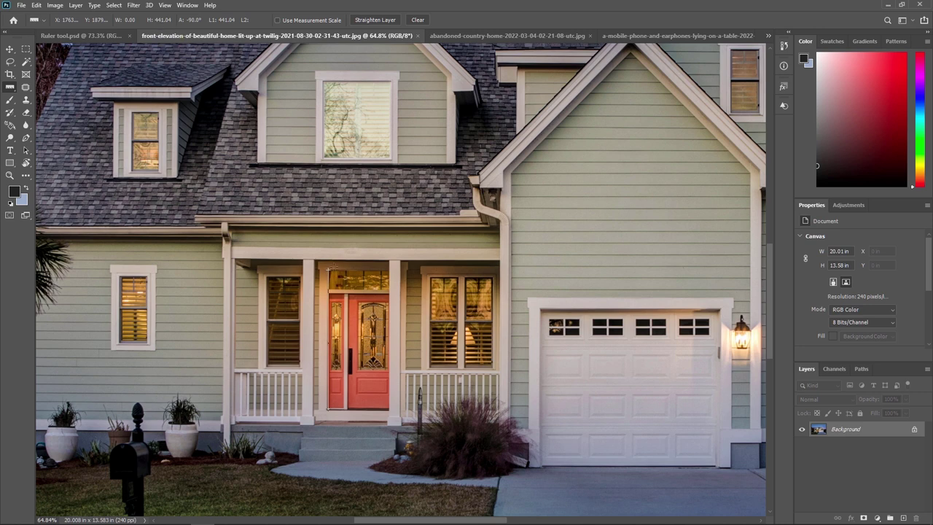
- Measure vertically up from the garage door, then the gable wall width at 180.0° (length 524.30)
click(418, 20)
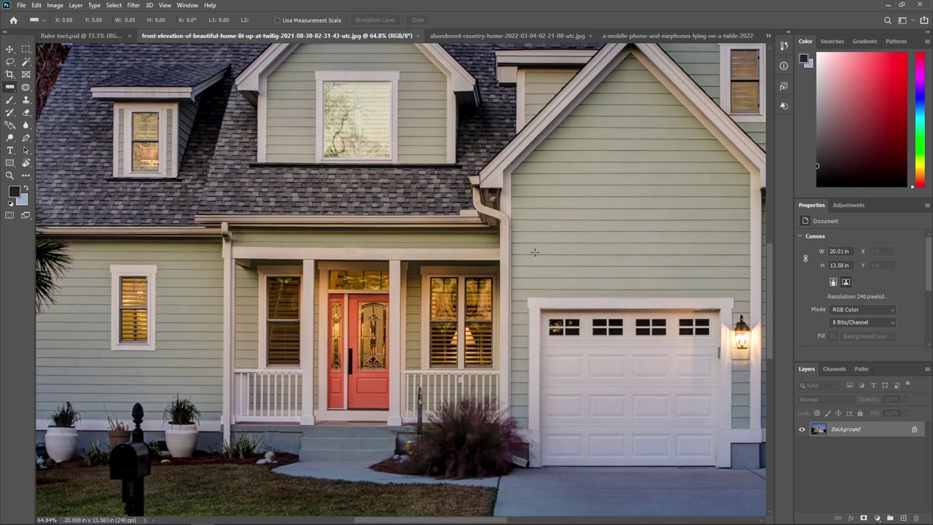
drag(561, 293, 561, 143)
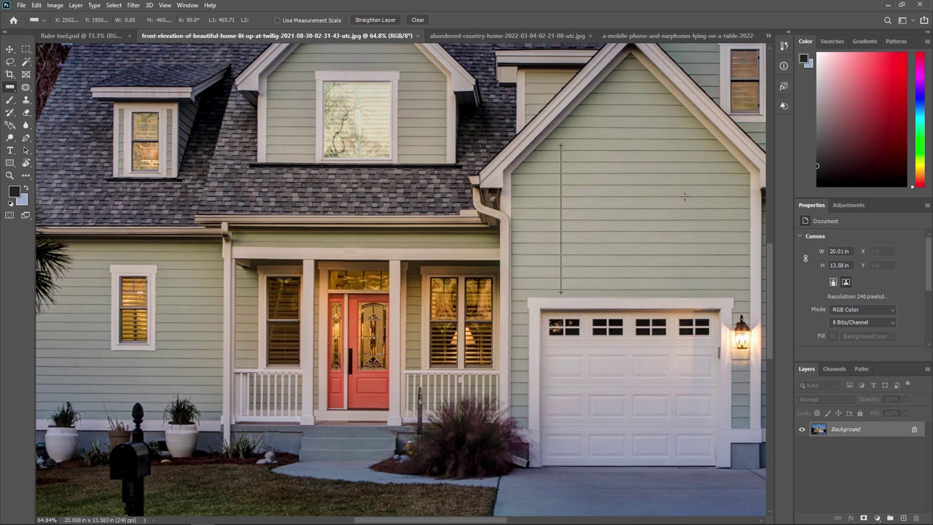
drag(698, 199, 533, 200)
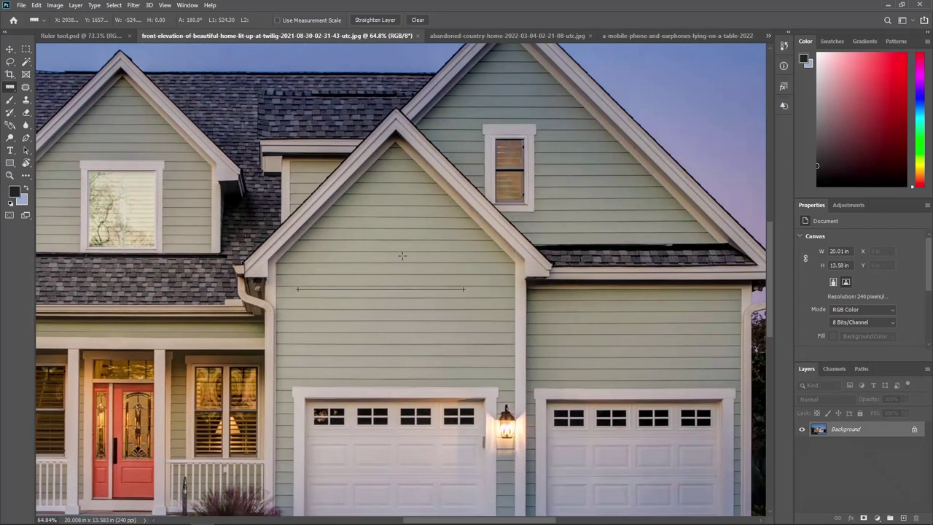
- Measure the 89.2° angle between the two roof edges at the gable peak, then clear it
click(418, 20)
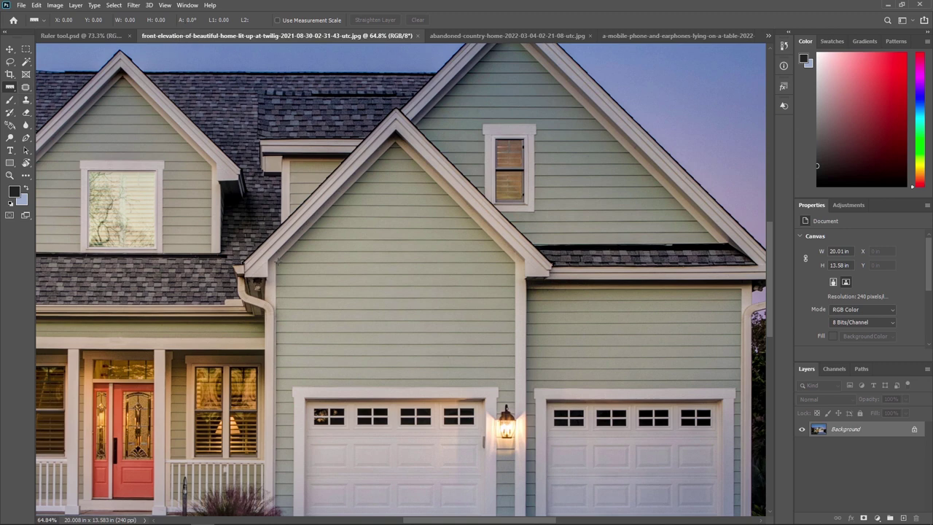
drag(276, 259, 394, 140)
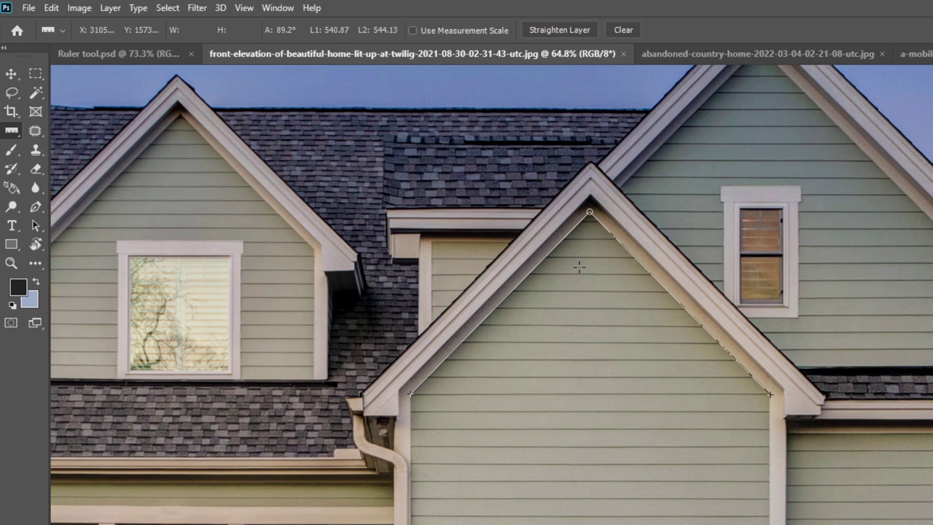
scroll(574, 356, down, 2)
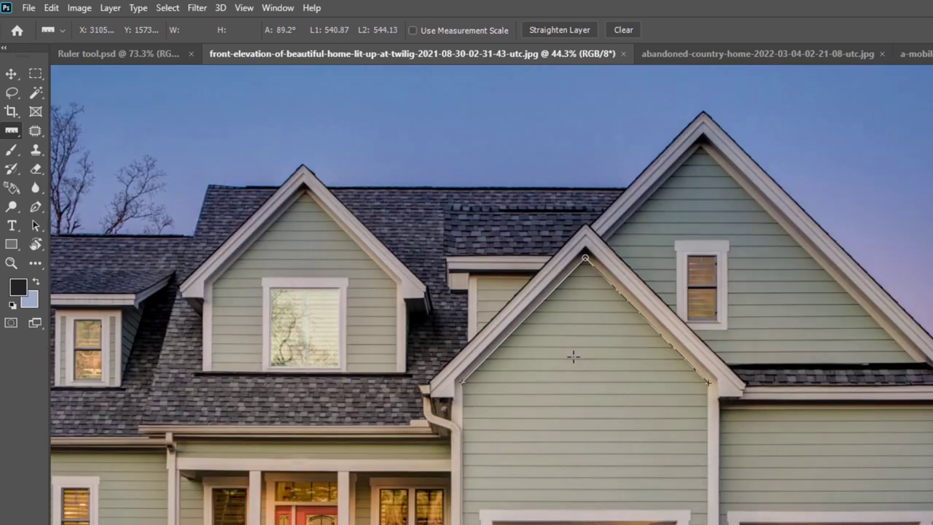
scroll(574, 356, up, 1)
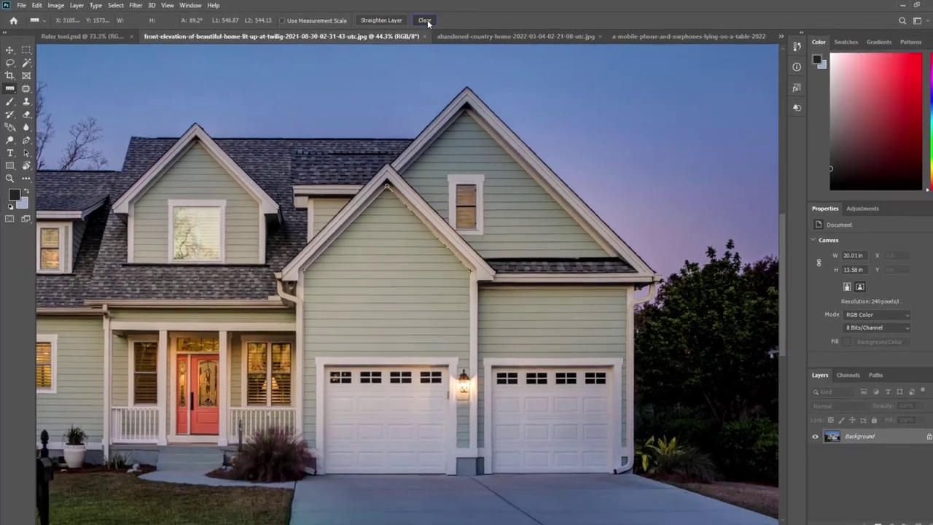
click(425, 21)
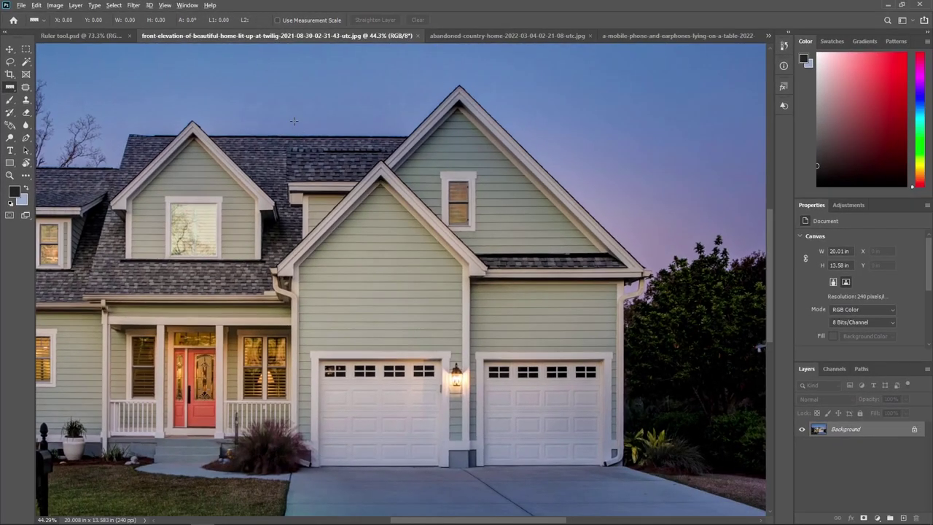
- Switch to the phone and earphones on the pink table document
scroll(299, 124, up, 1)
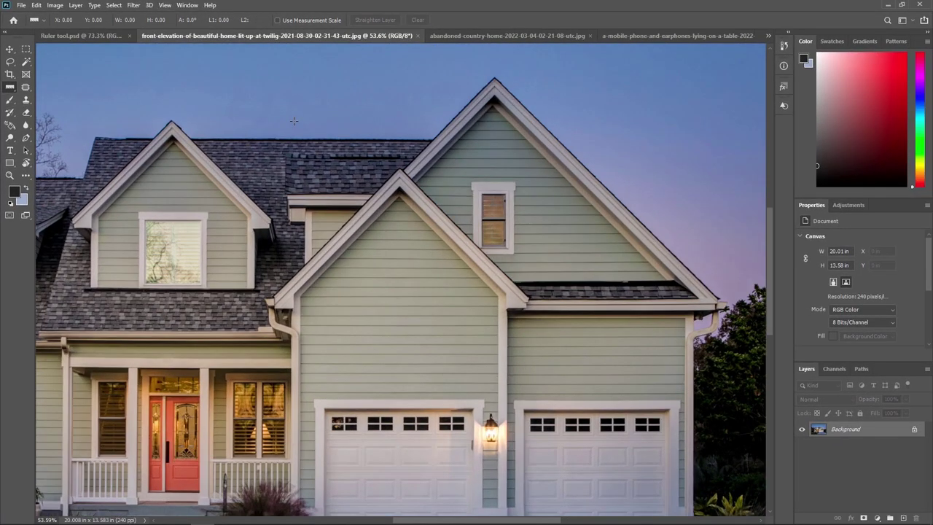
click(458, 38)
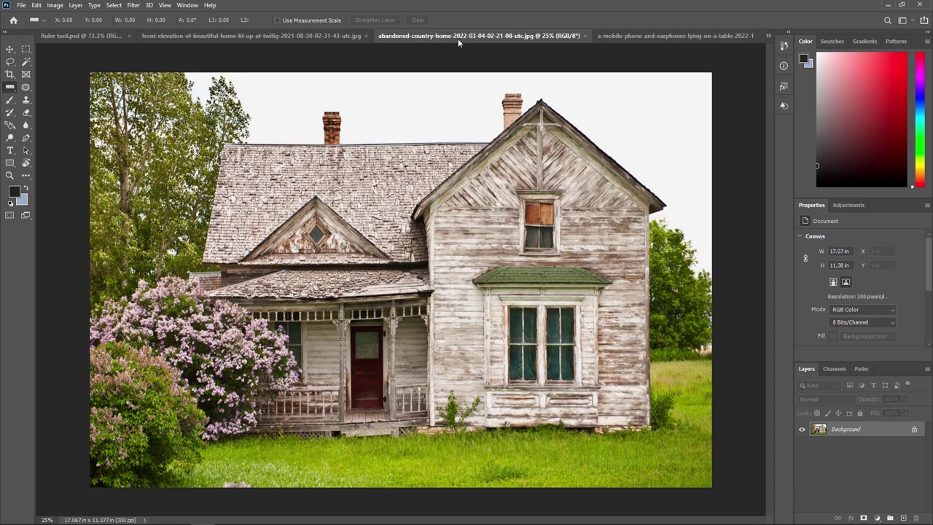
click(600, 36)
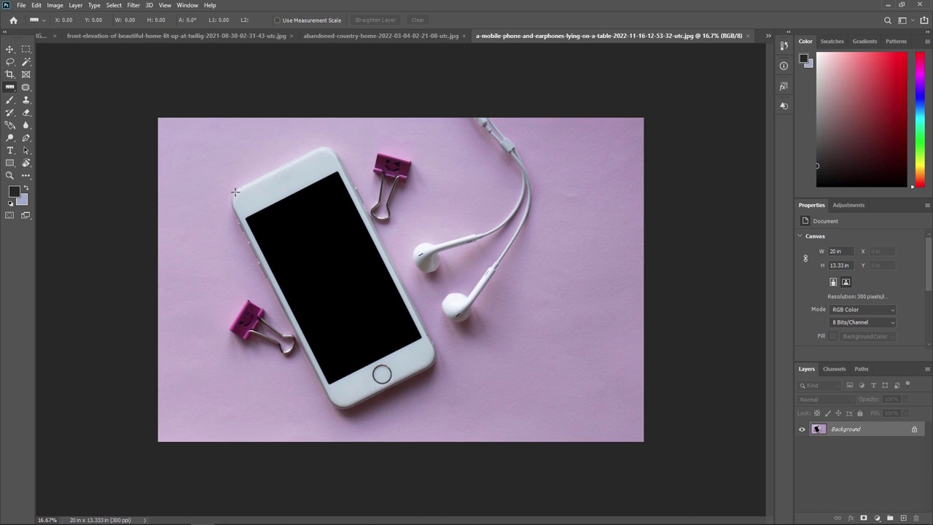
- Measure the tilt along the phone's top edge and apply Straighten Layer so the phone stands upright
click(11, 89)
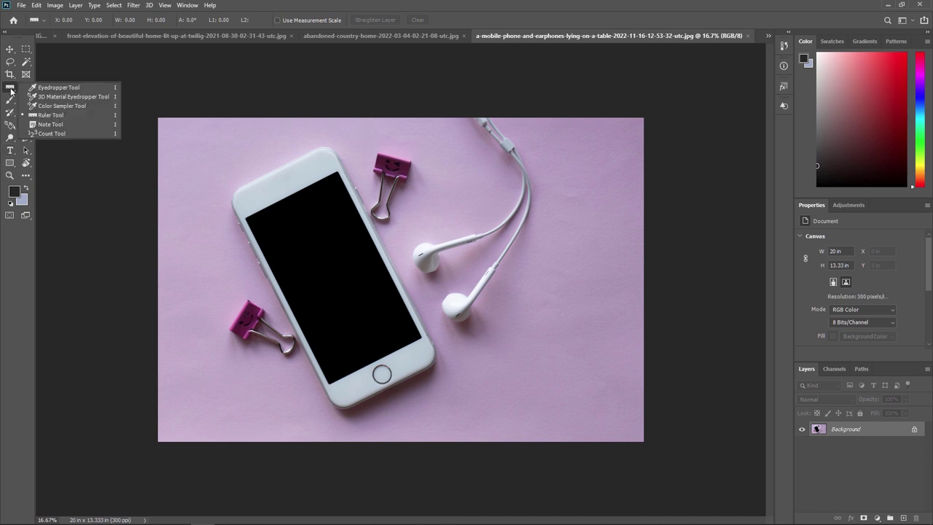
click(56, 116)
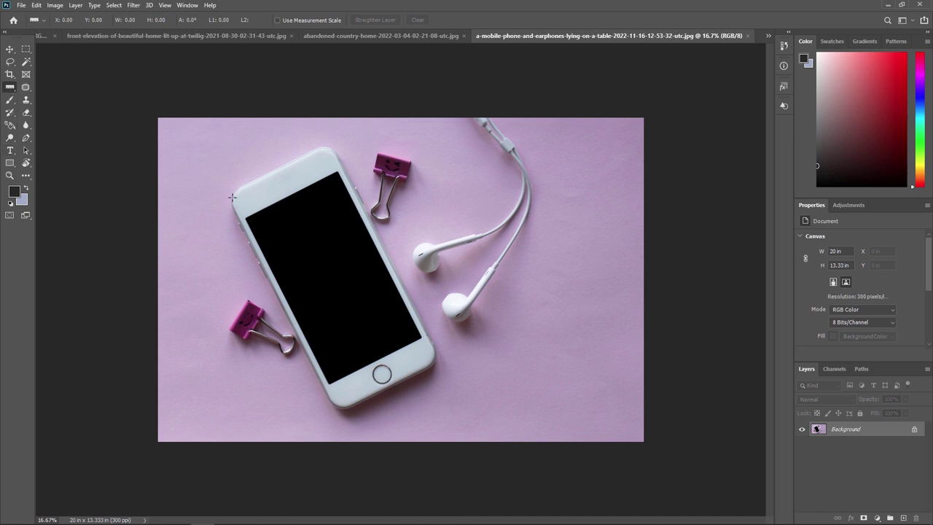
drag(232, 204, 336, 153)
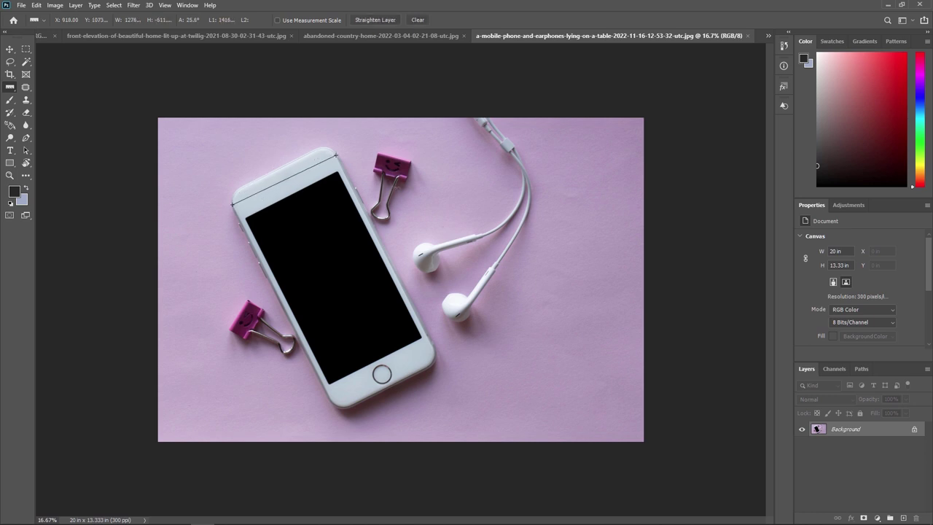
click(379, 21)
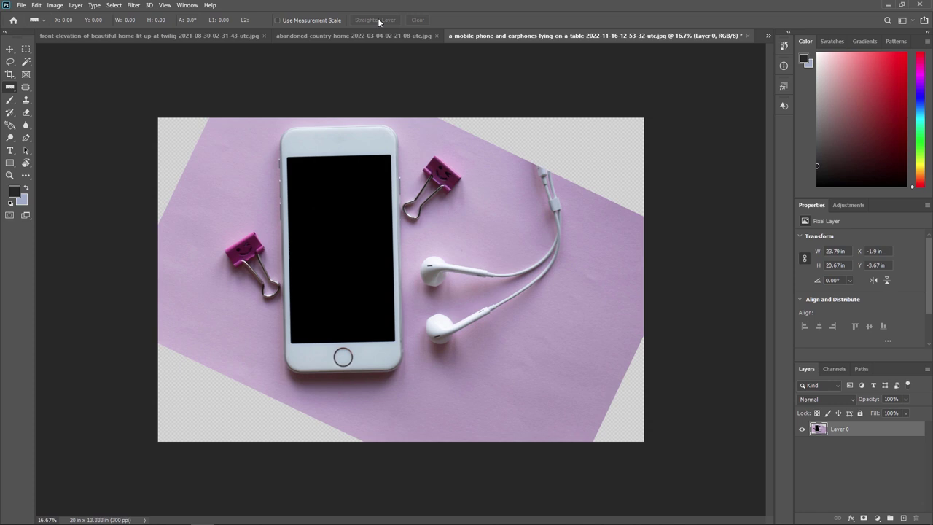
- Recentre the rotated layer with the Move tool, then return to the Ruler and the country home photo
key(v)
drag(348, 267, 383, 279)
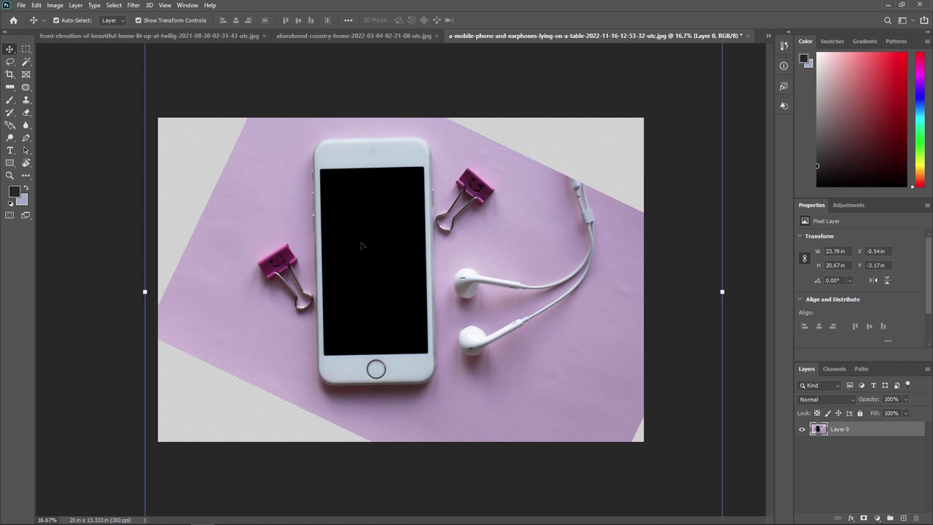
drag(362, 245, 345, 238)
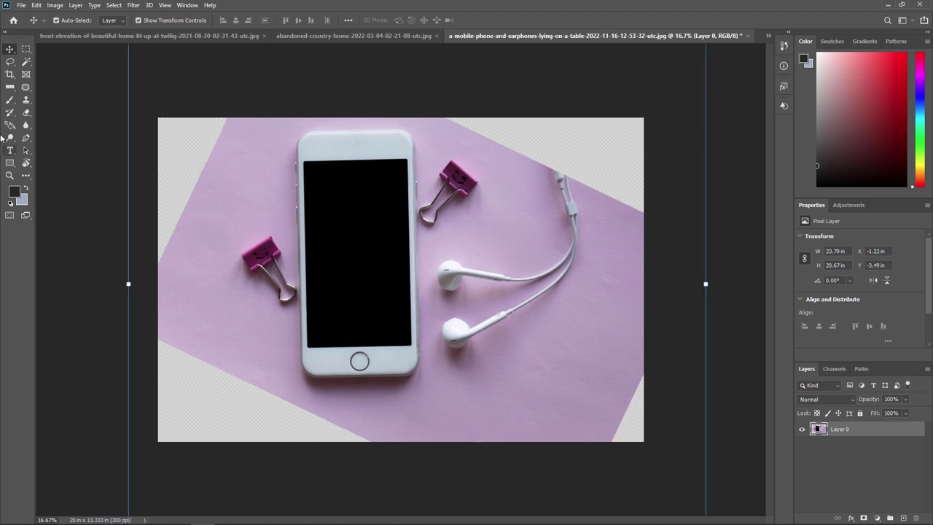
click(10, 89)
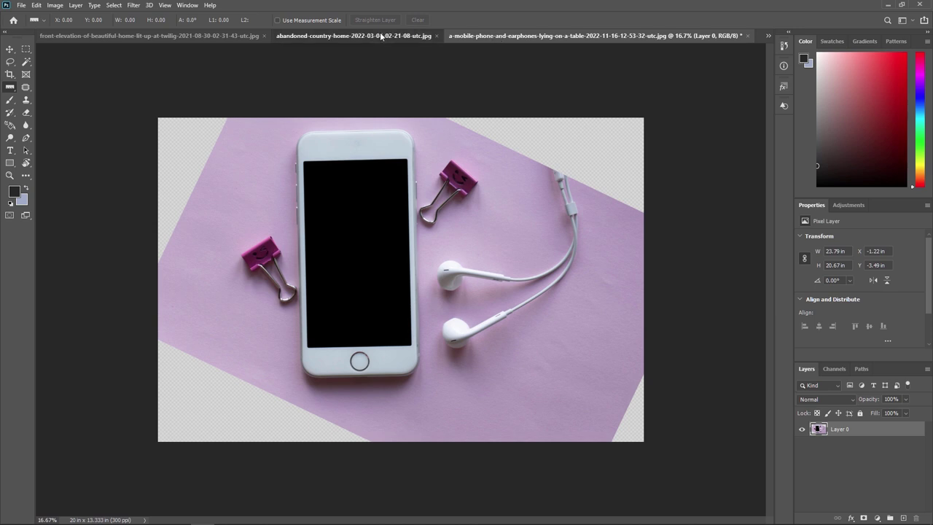
click(380, 35)
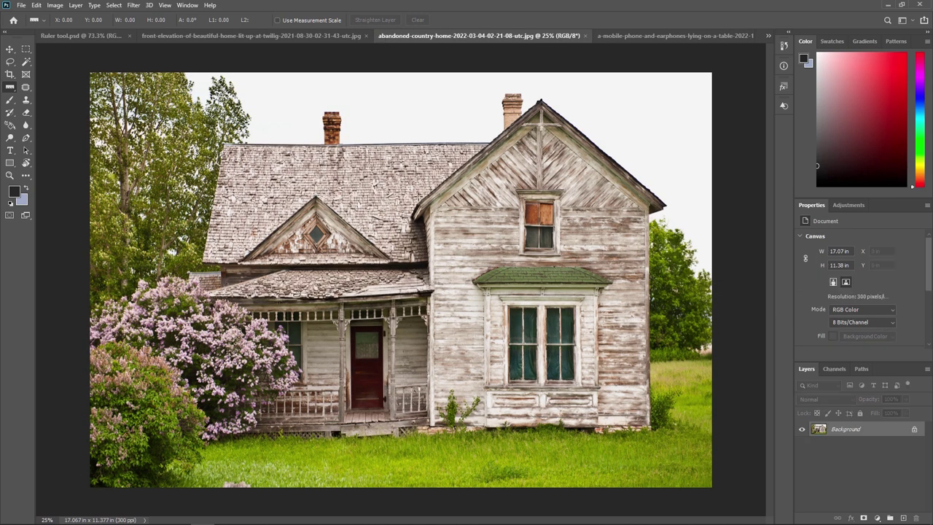